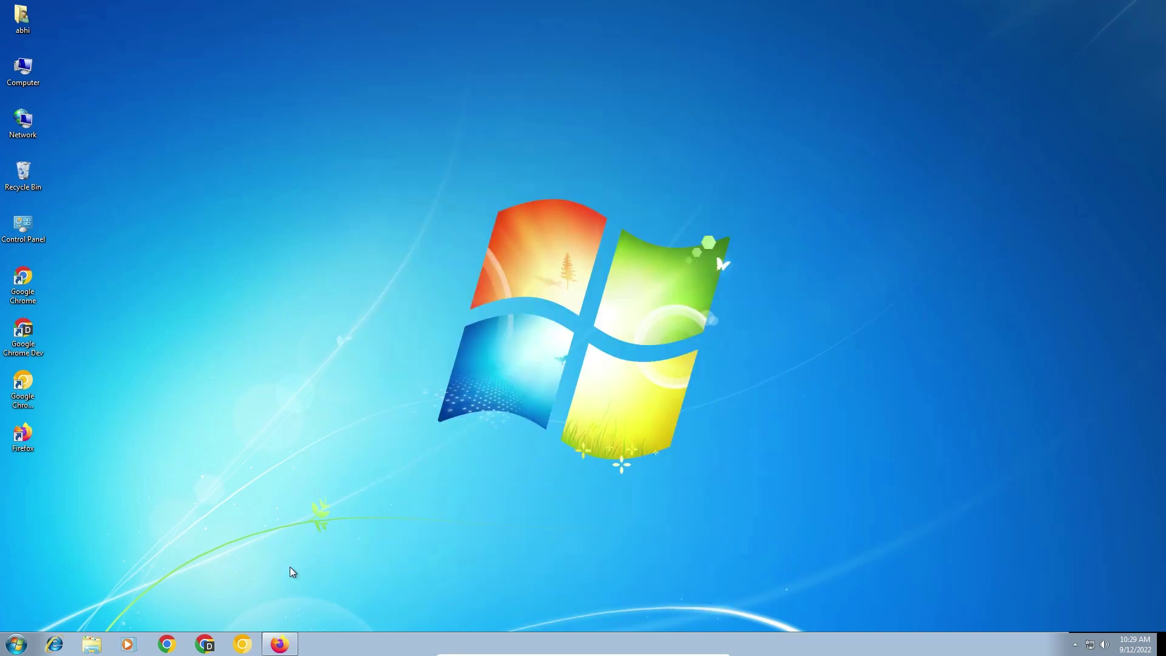
Rerun the 'hp laserjet 3050 driver download' Google search in Firefox to refresh the results.
click(281, 645)
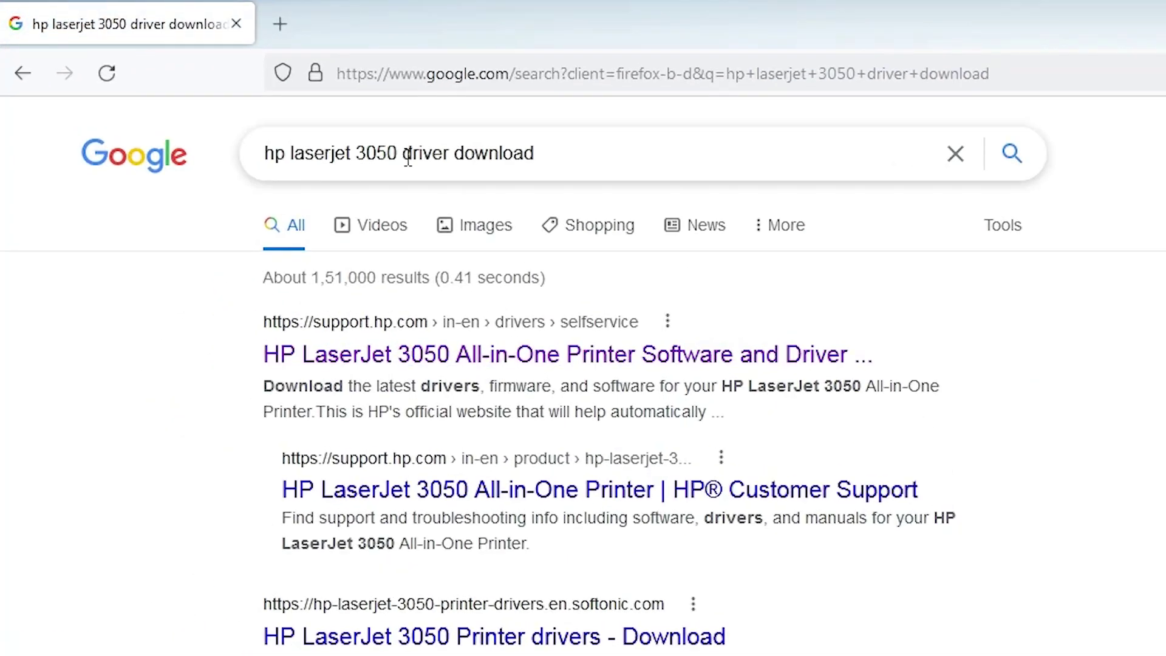
click(552, 150)
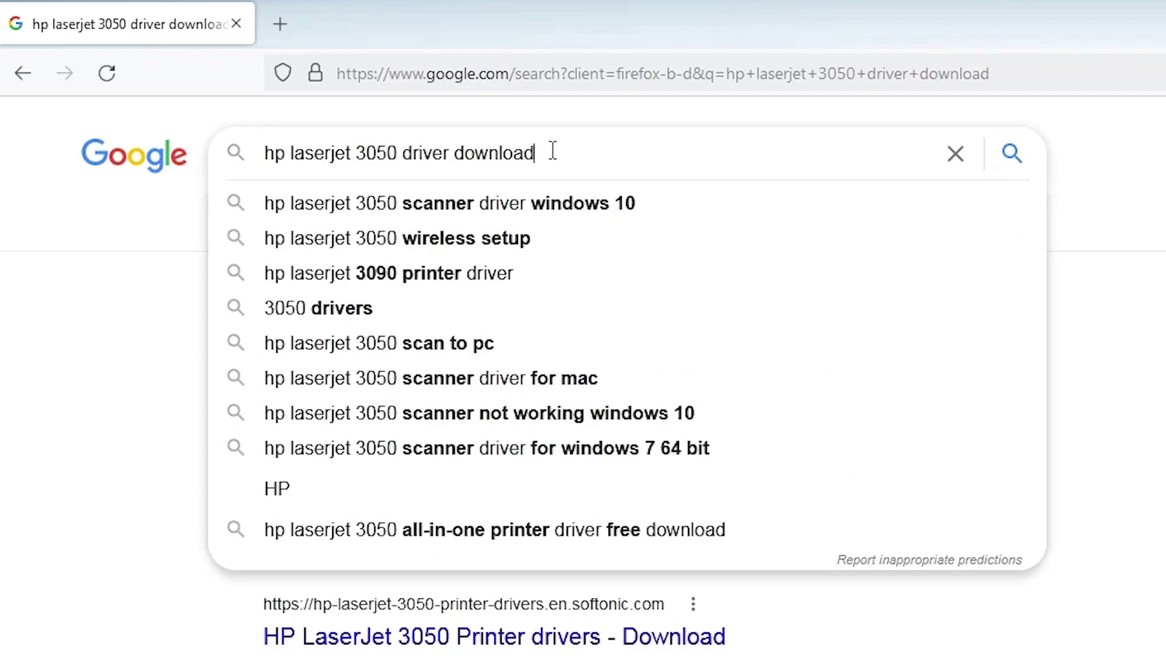
key(Return)
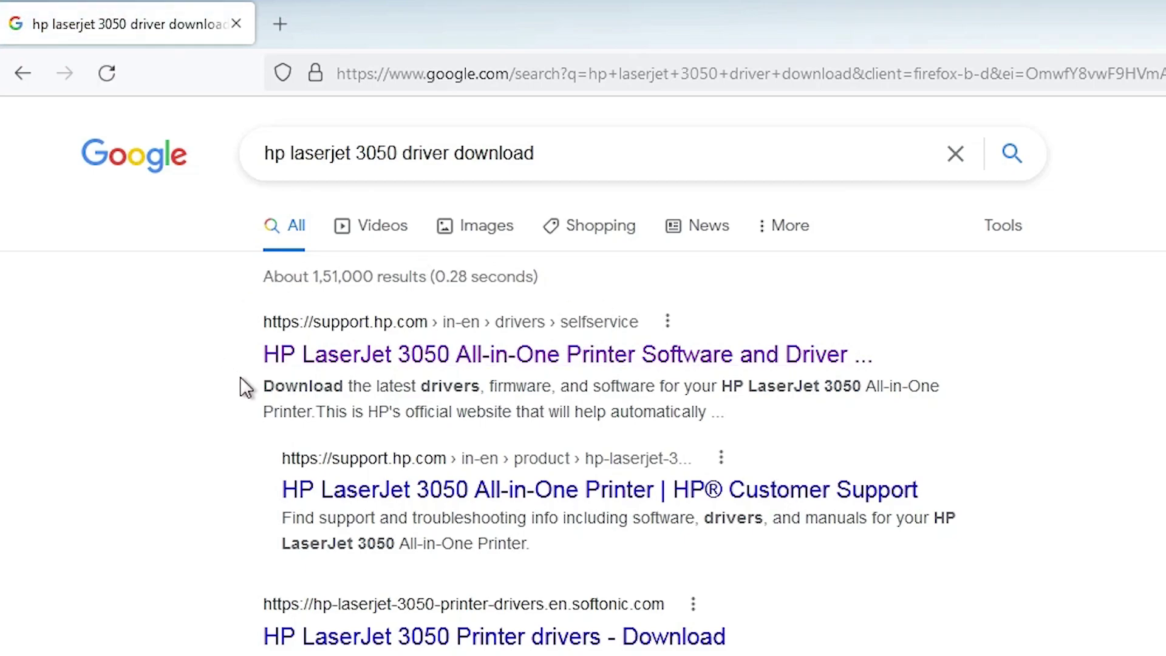
Open HP's support page in a new tab and expand the Universal Print Driver PCL6 (32-bit) downloads.
right_click(437, 363)
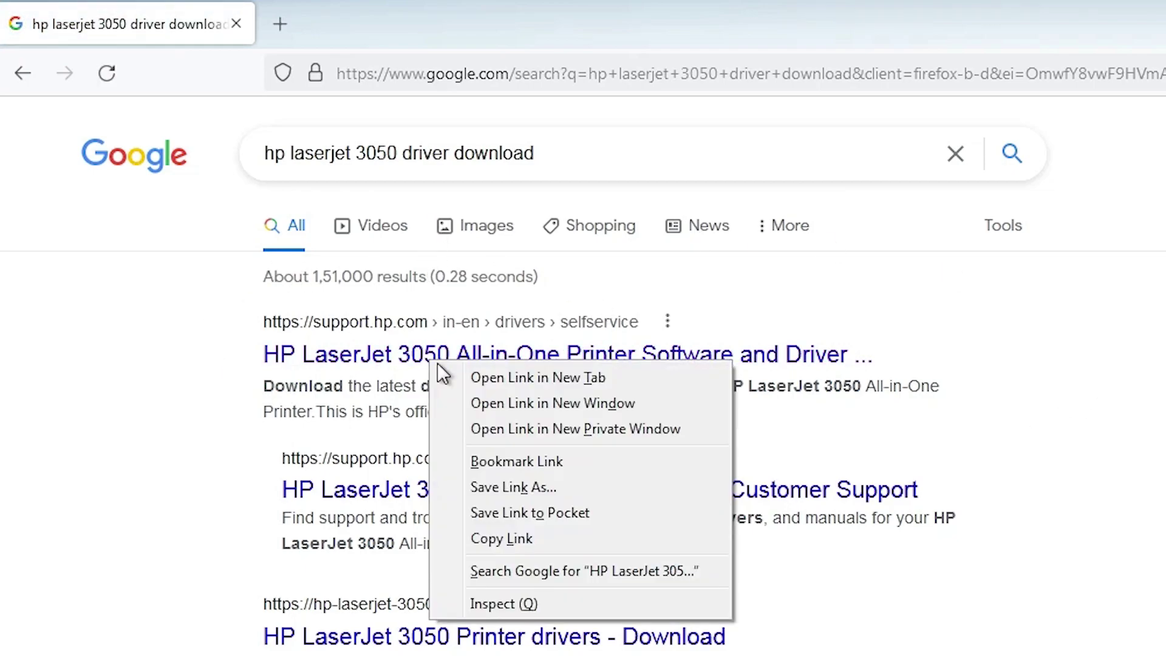
click(456, 377)
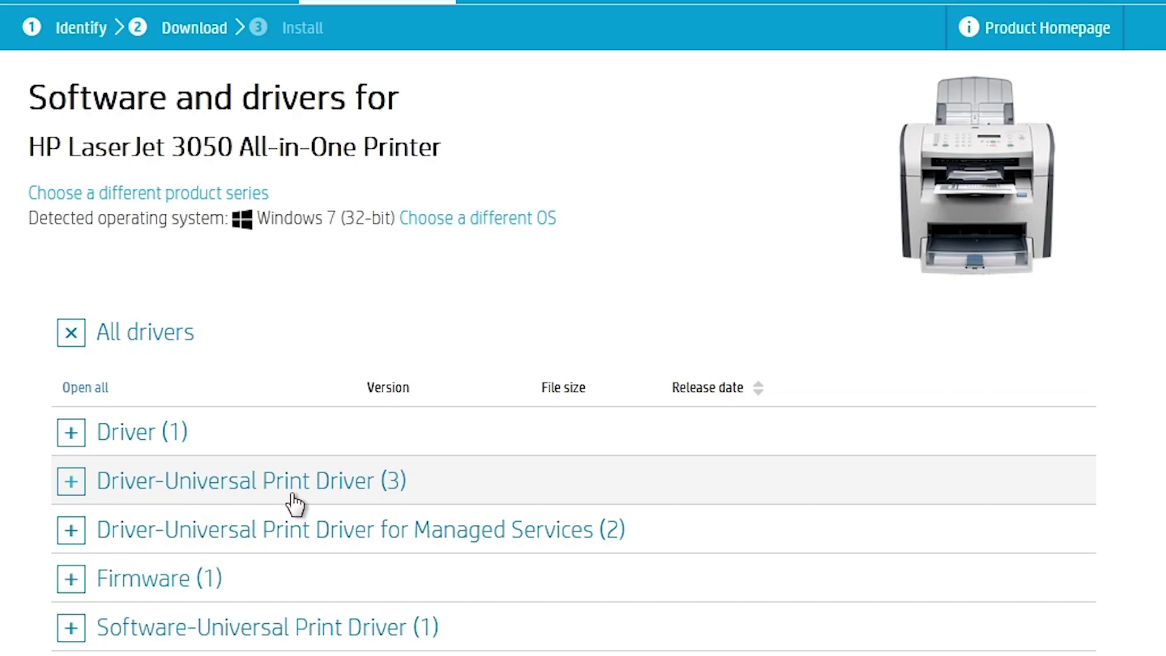
click(67, 495)
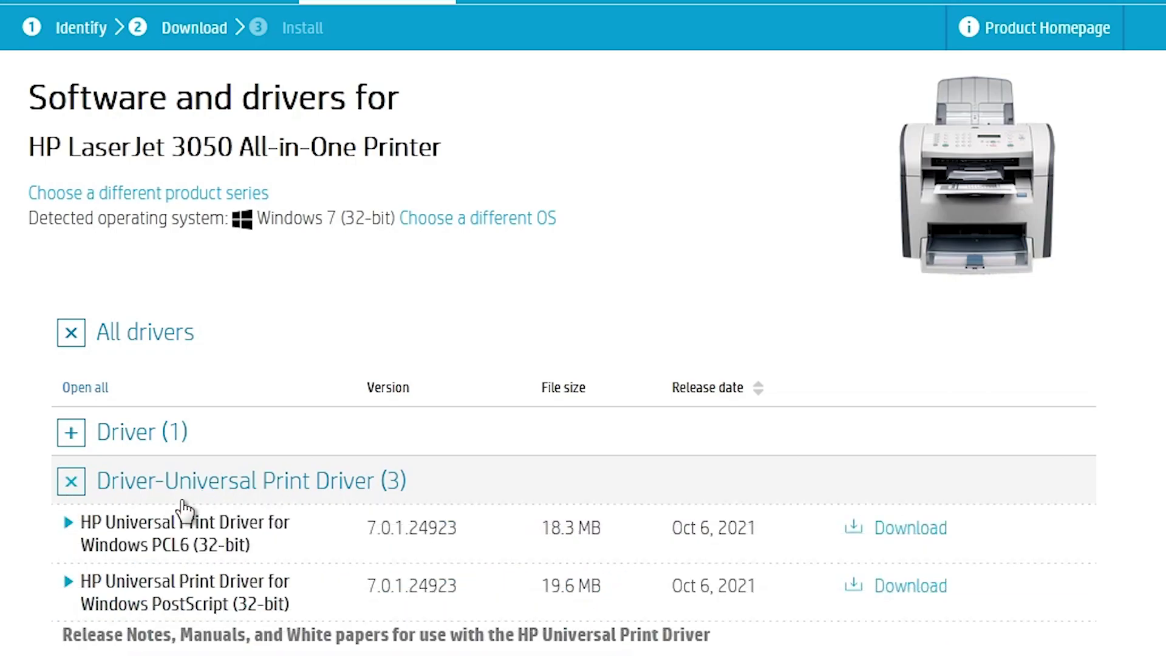
scroll(182, 512, down, 3)
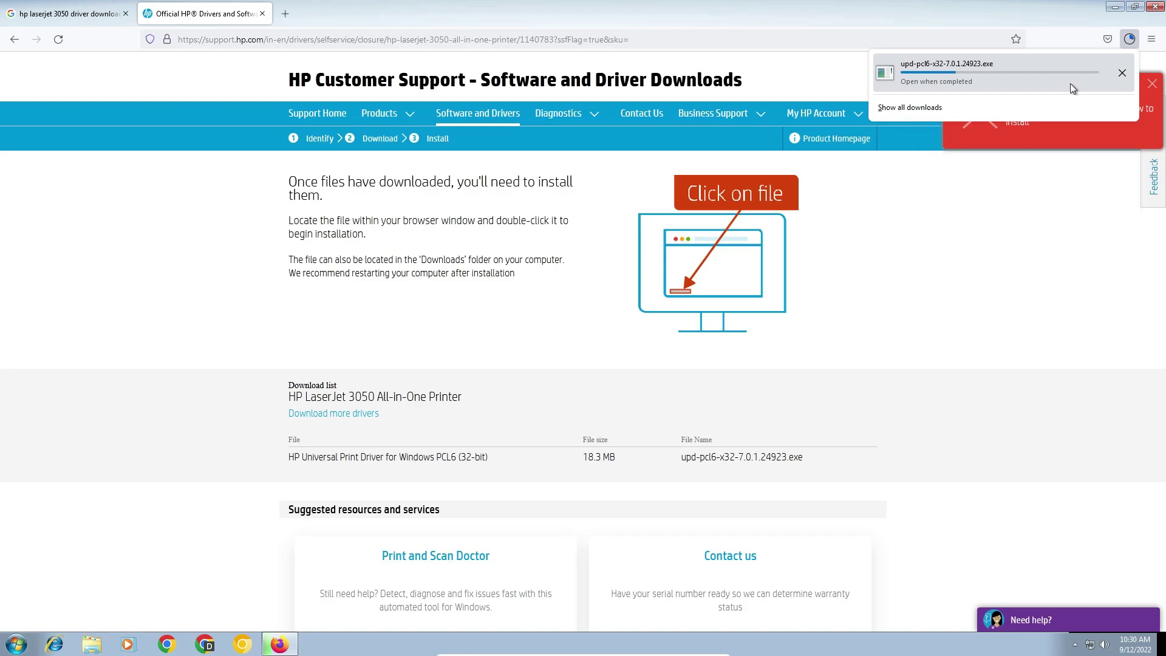
Move the upd-pcl6-x32-7.0.1.24923 installer from the Downloads folder onto the desktop.
click(1123, 71)
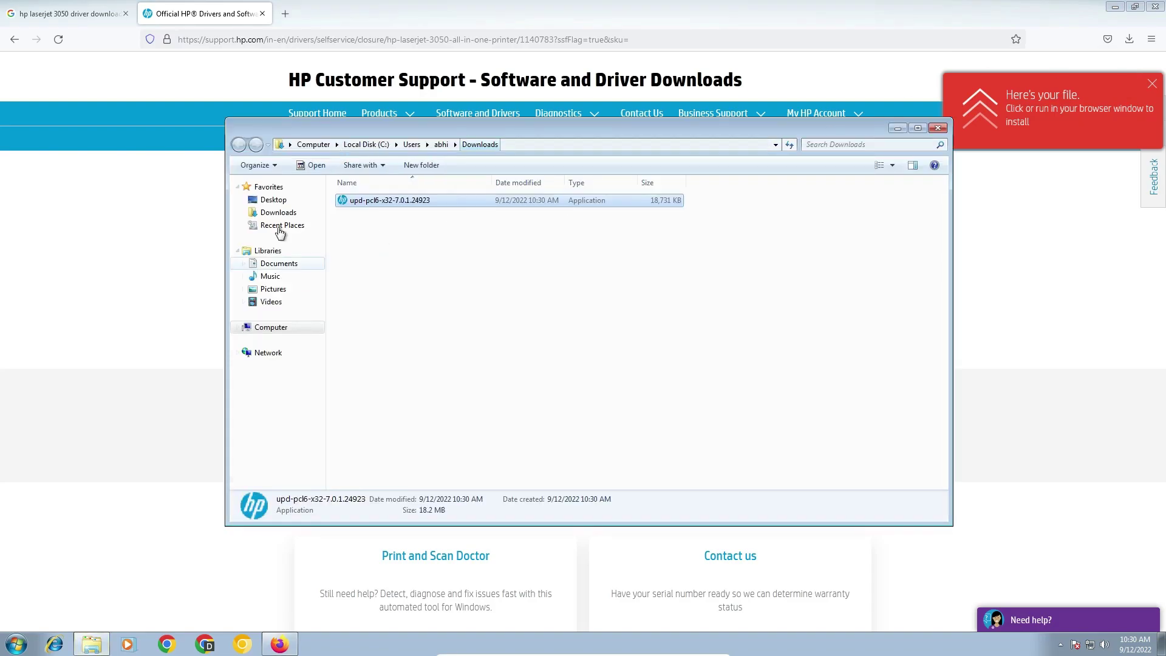
click(1115, 7)
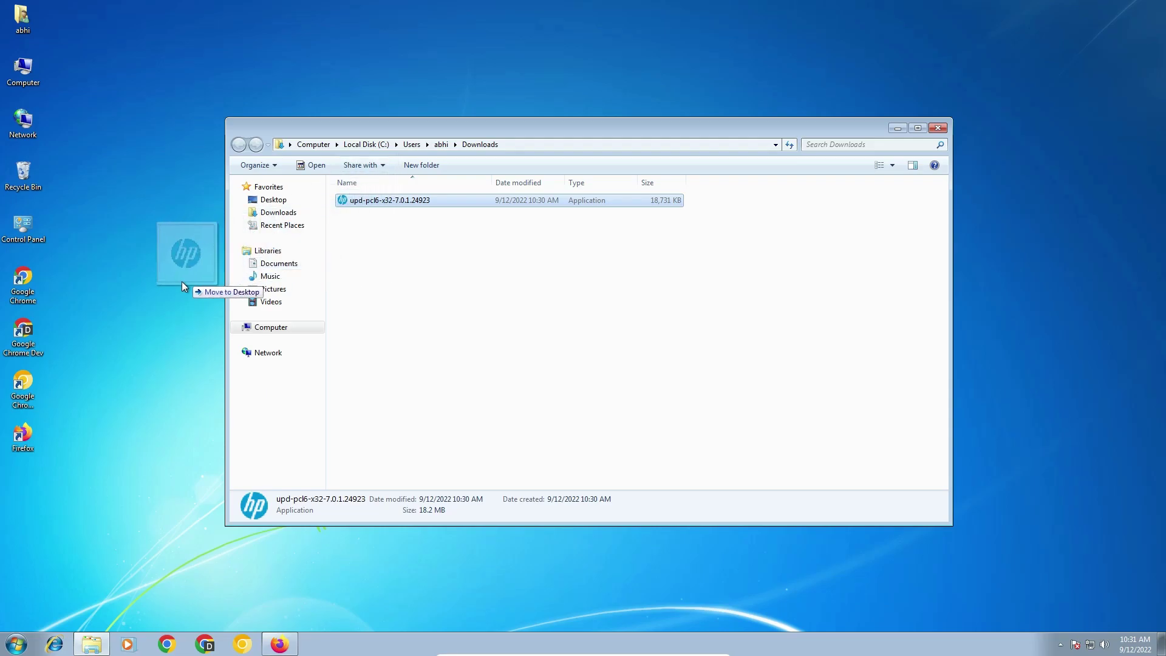
drag(358, 232, 175, 283)
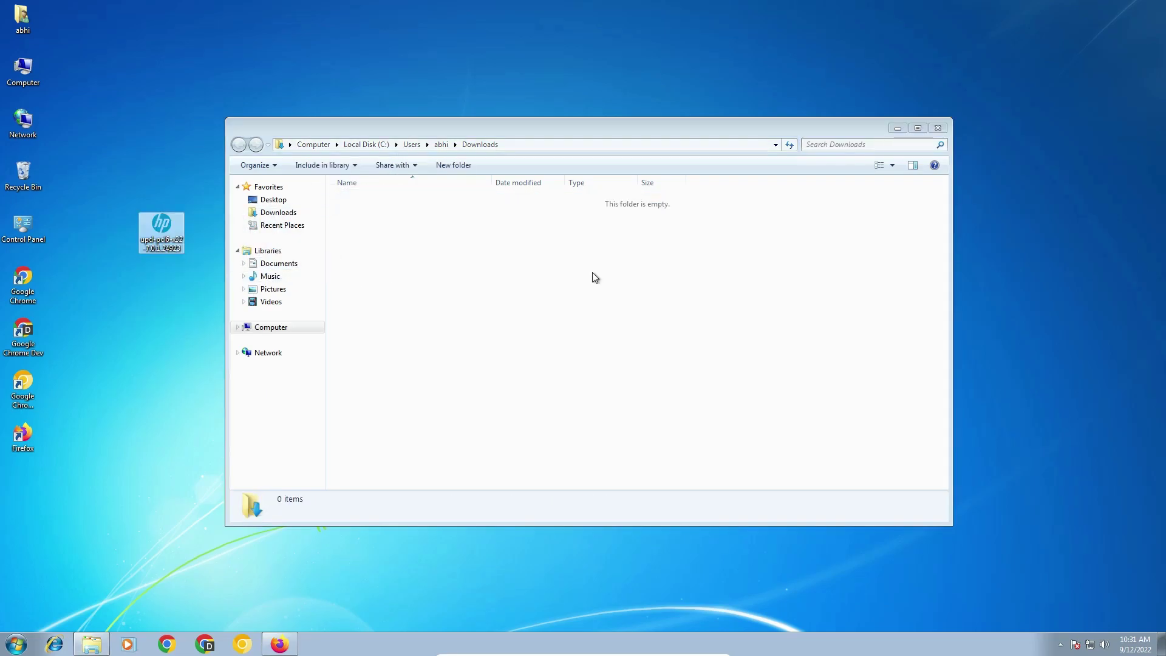
click(939, 128)
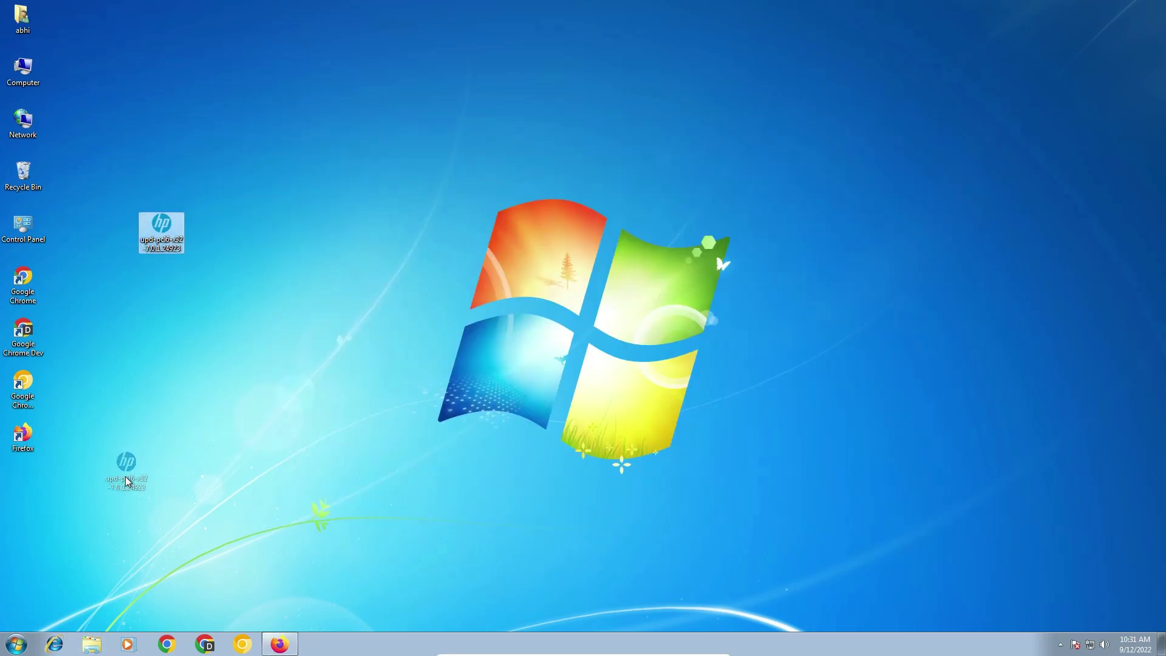
drag(169, 240, 175, 267)
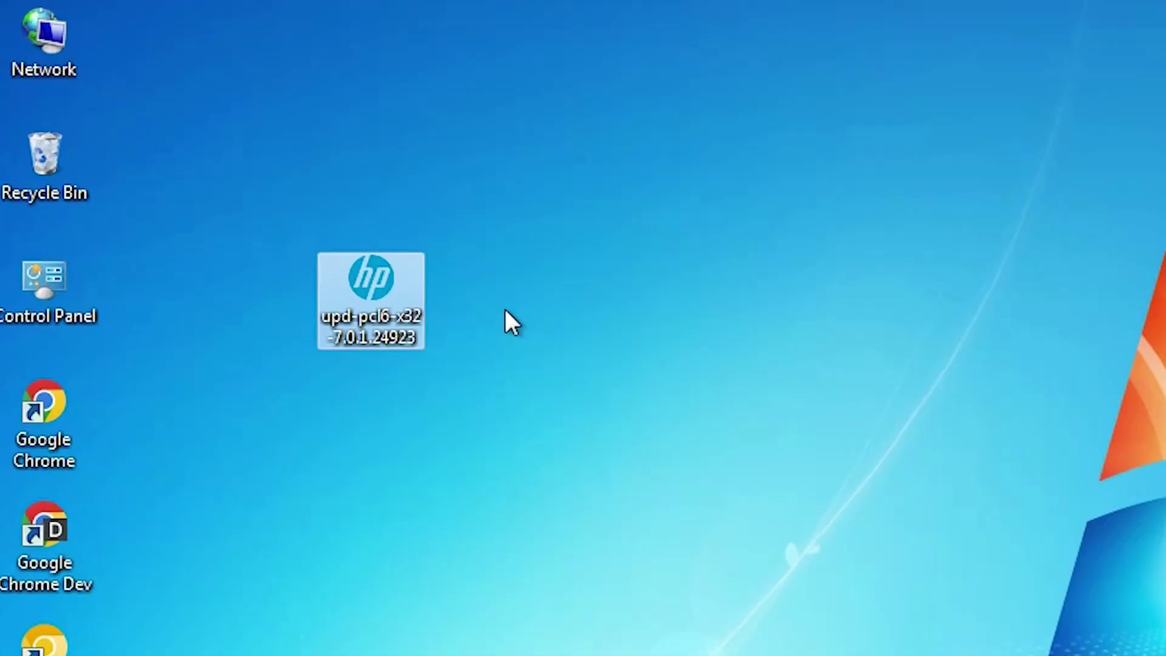
Run the HP installer as administrator and approve the User Account Control prompt.
right_click(352, 313)
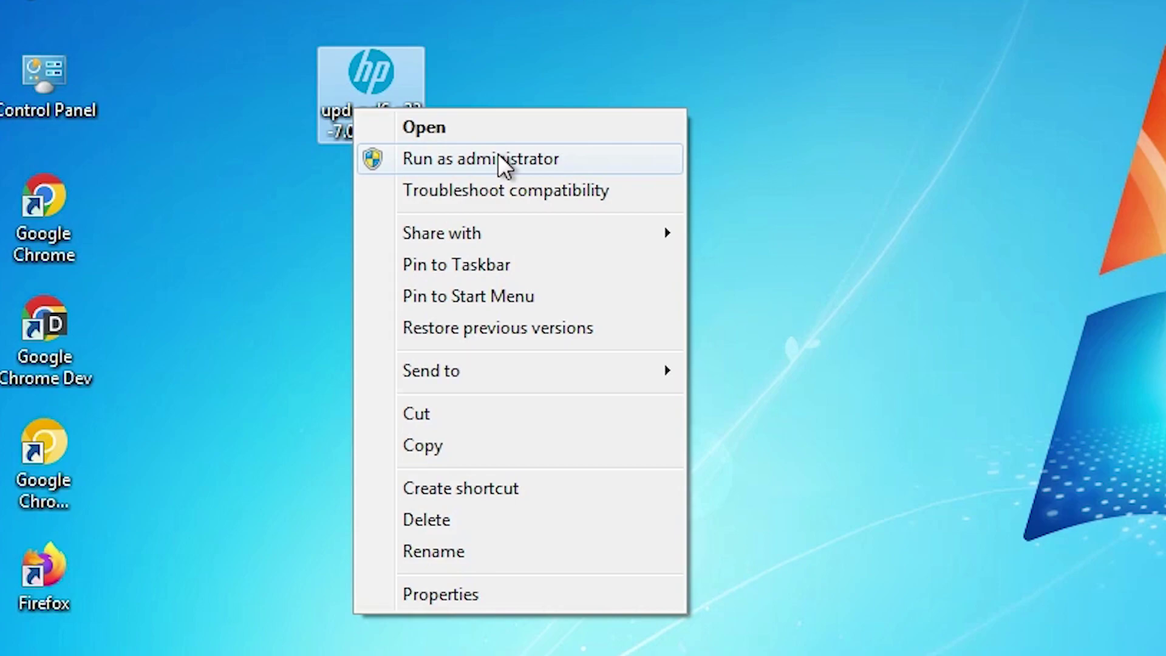
click(498, 155)
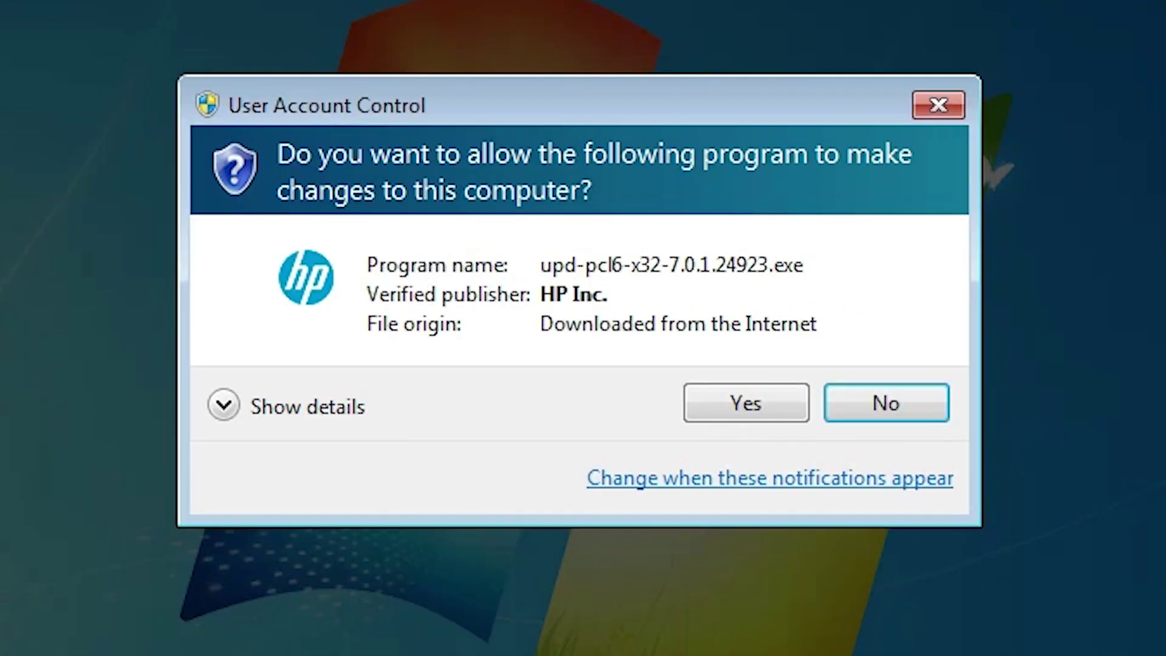
click(764, 419)
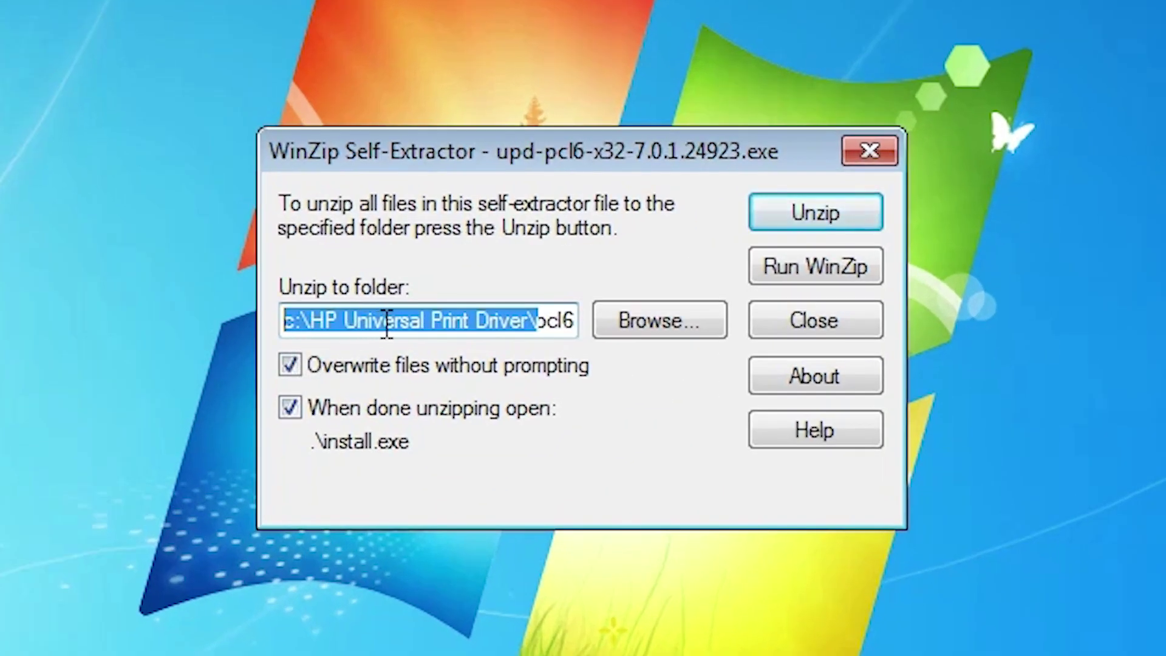
Unzip the driver files to C:\HP Universal Print Driver\pcl6 and dismiss the success message.
click(522, 320)
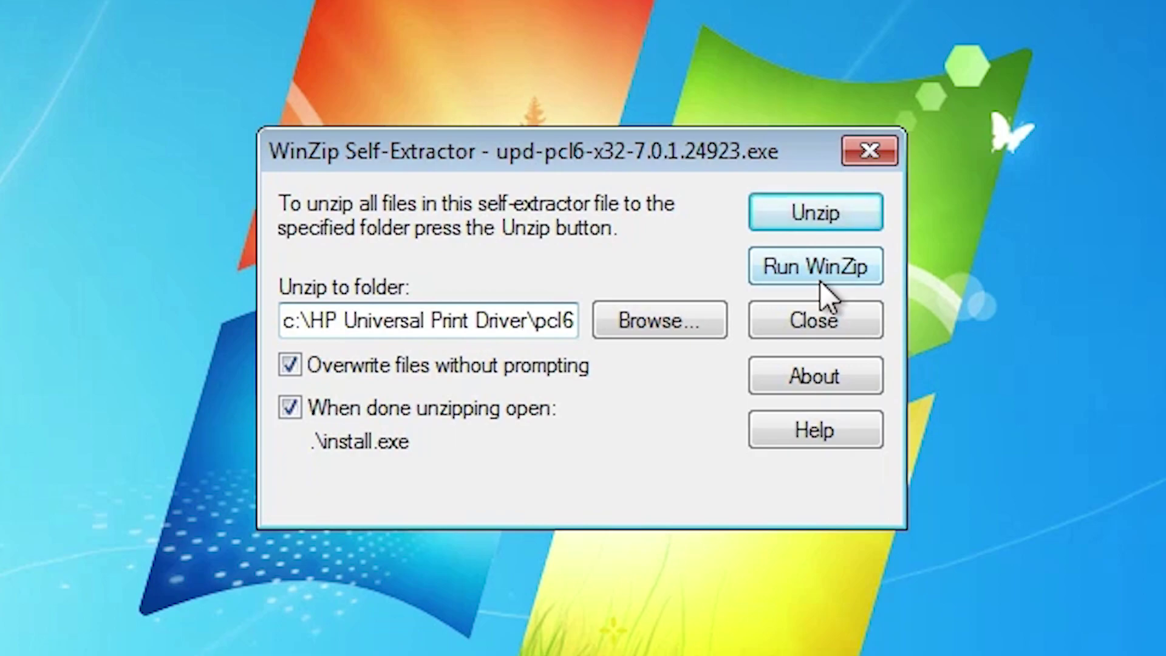
click(829, 219)
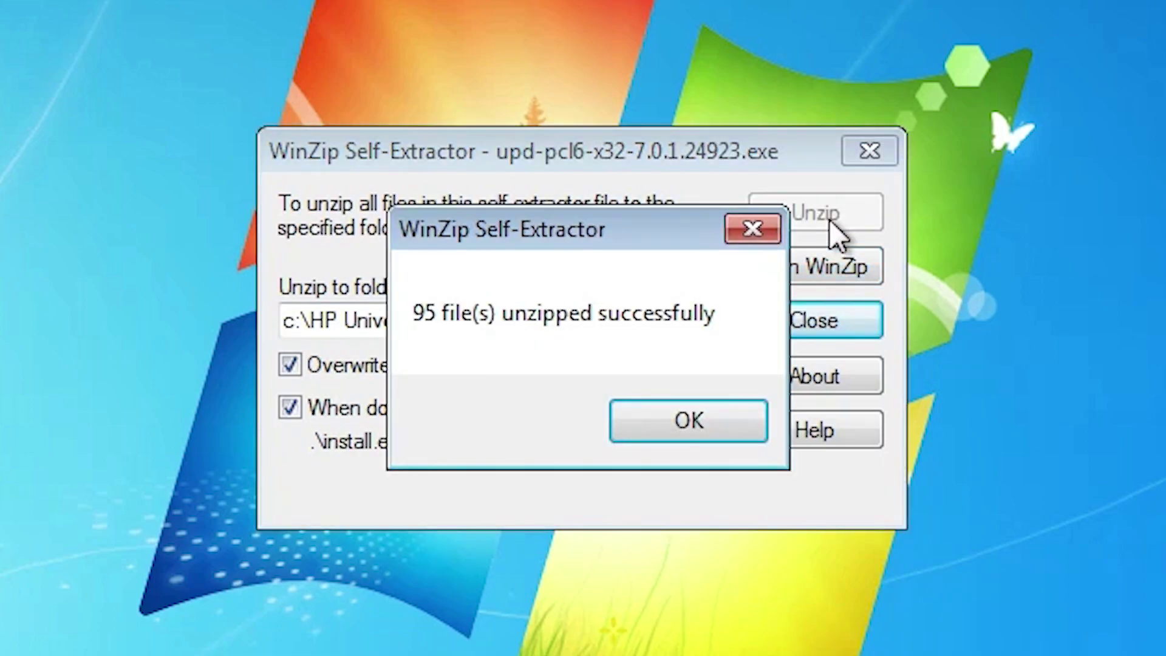
click(686, 425)
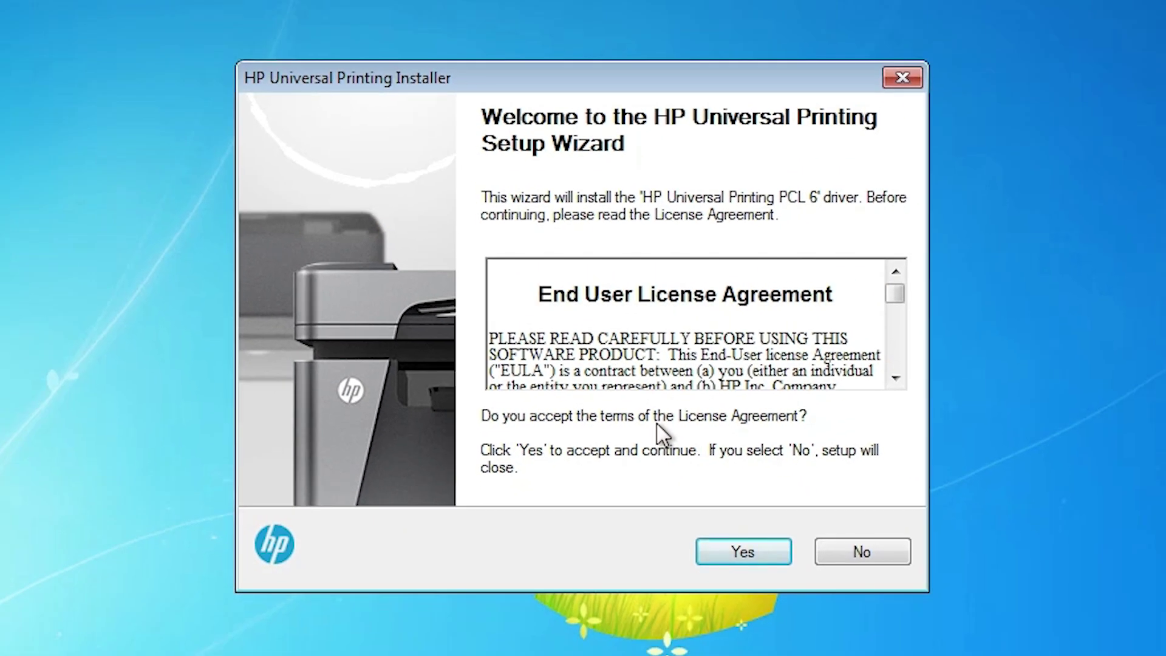
Accept the HP license agreement and proceed with a Traditional Mode installation.
click(716, 546)
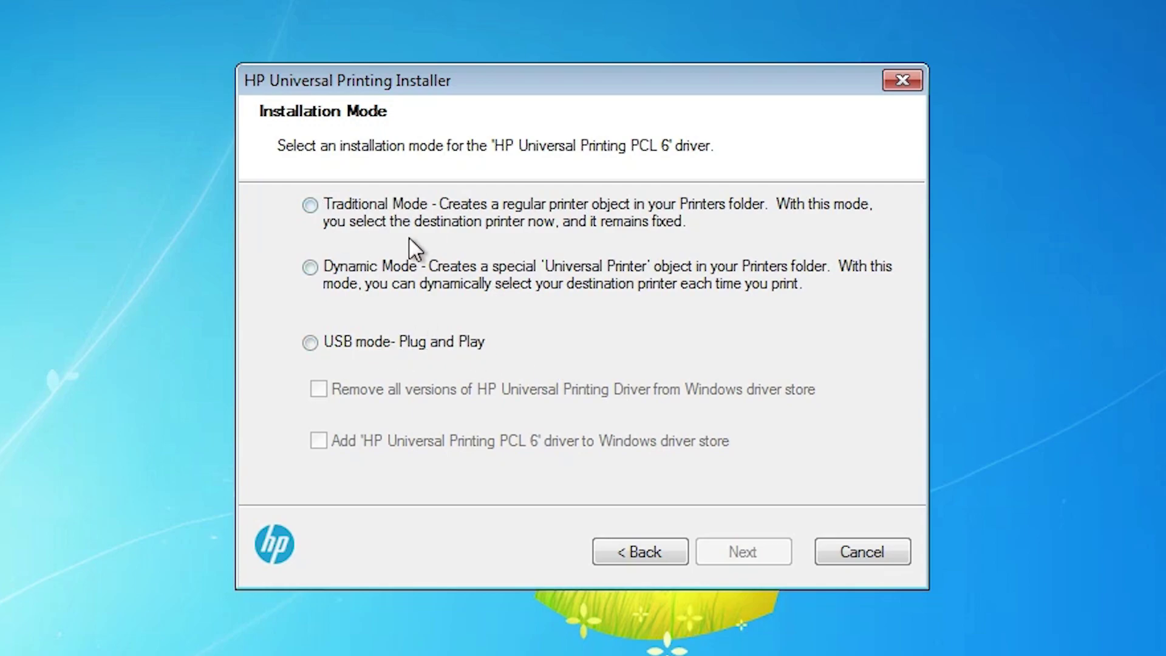
click(389, 208)
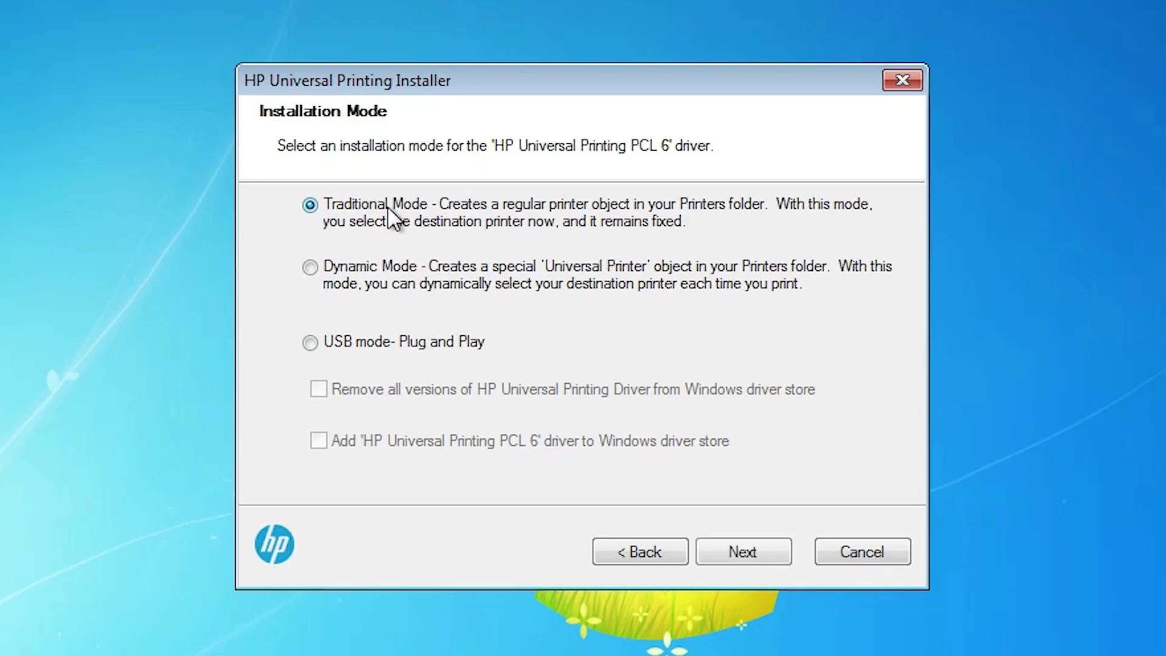
click(748, 550)
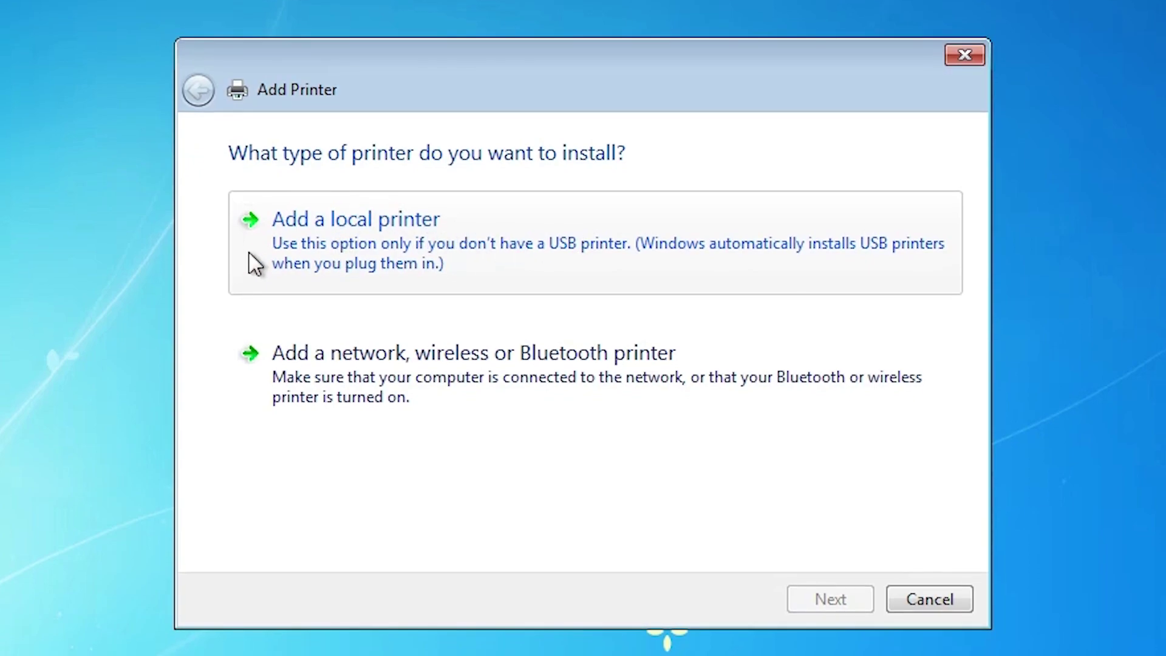
Add a local printer on the existing USB001 (Local Port).
click(423, 252)
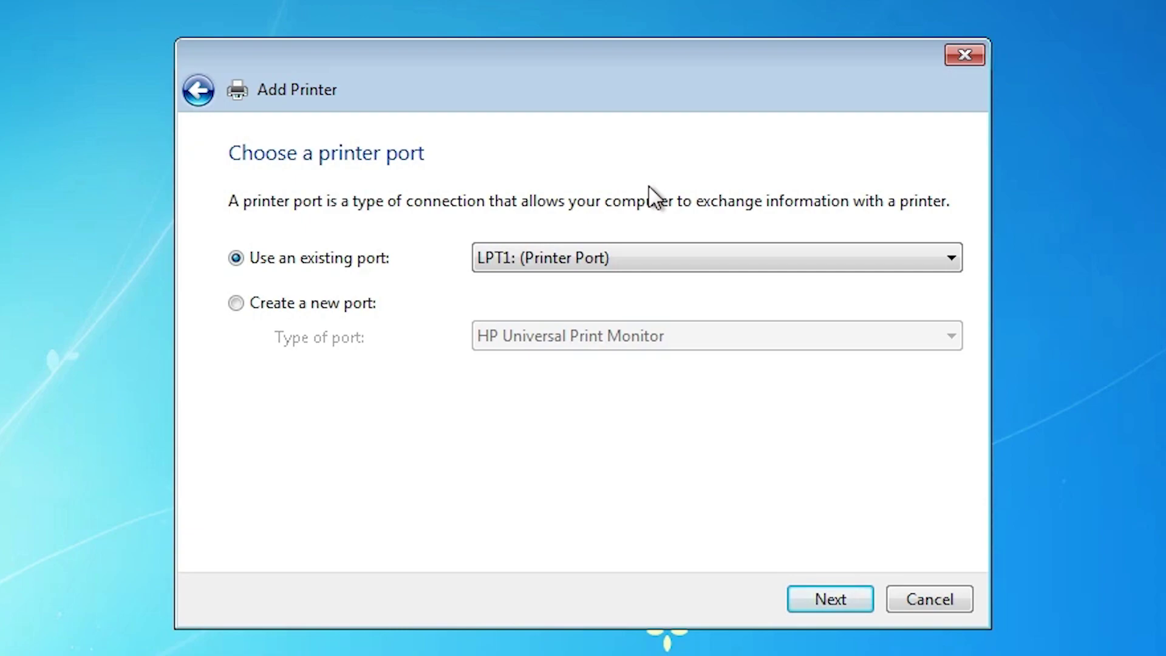
click(597, 262)
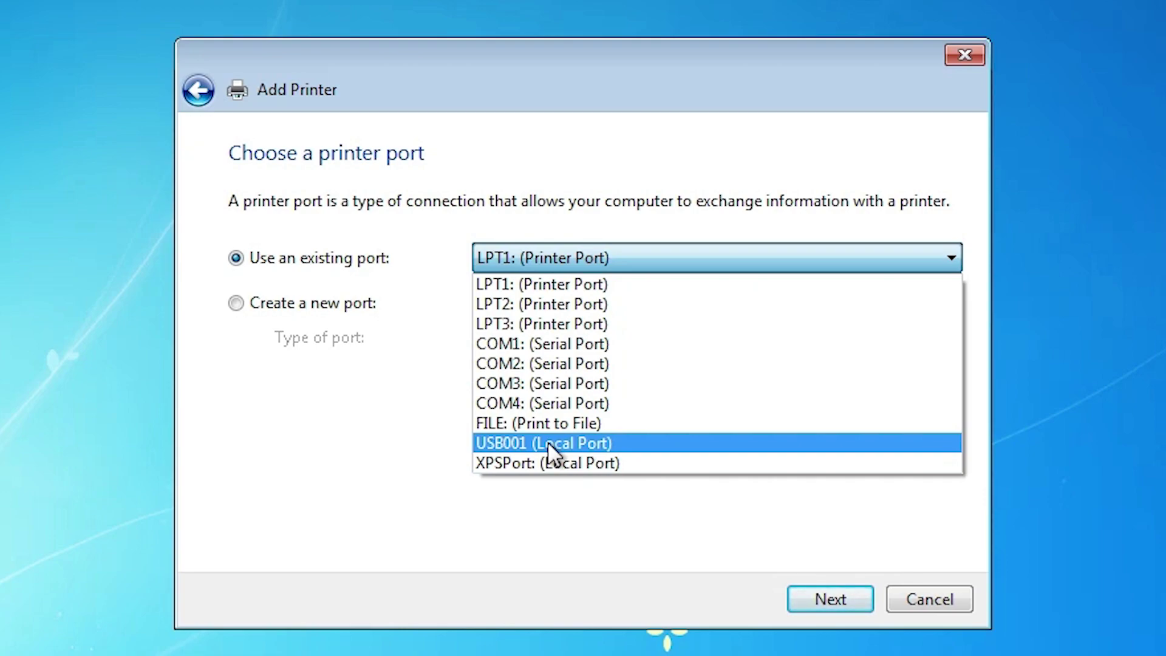
click(548, 442)
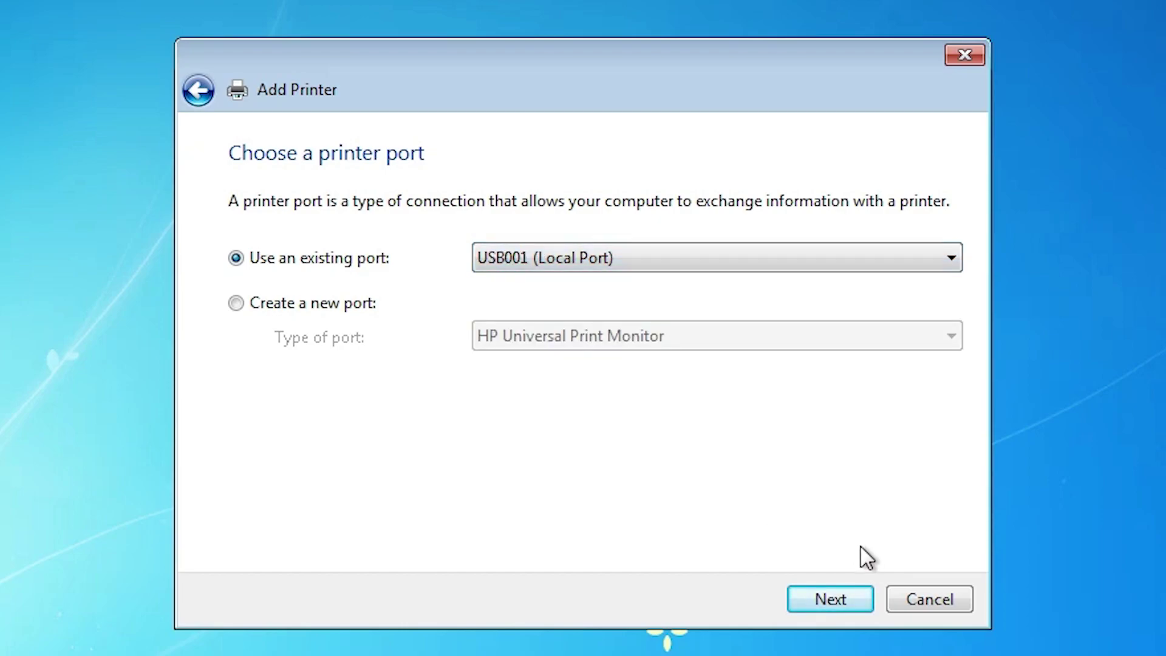
click(825, 602)
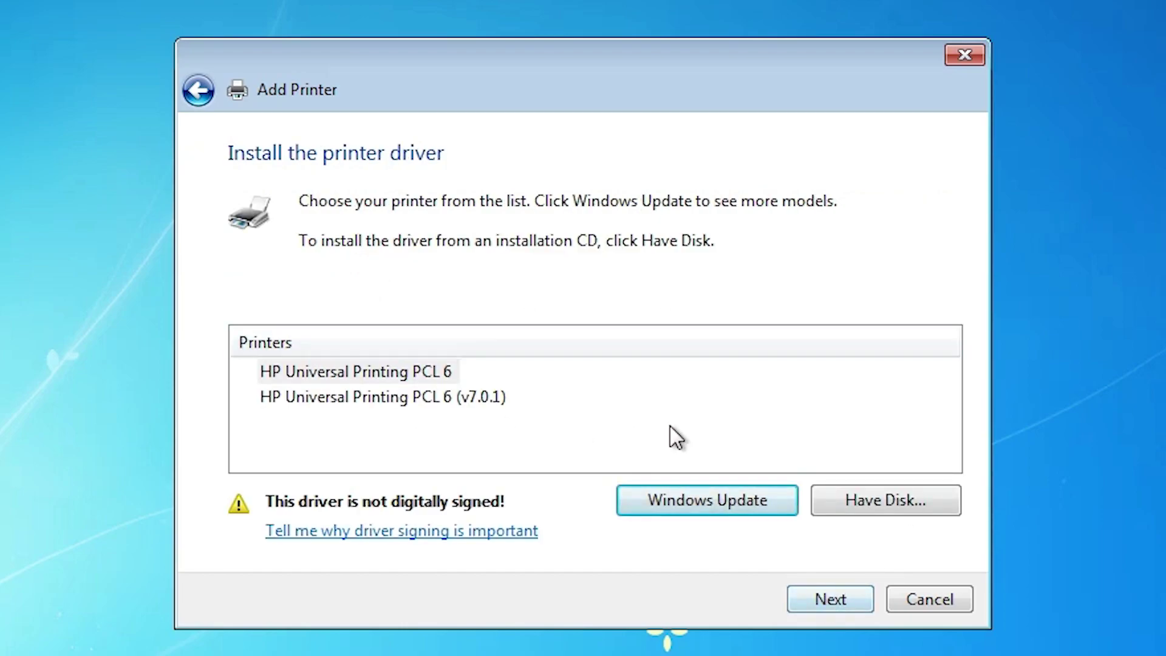
Choose the HP Universal Printing PCL 6 (v7.0.1) driver and keep the default printer name.
click(340, 371)
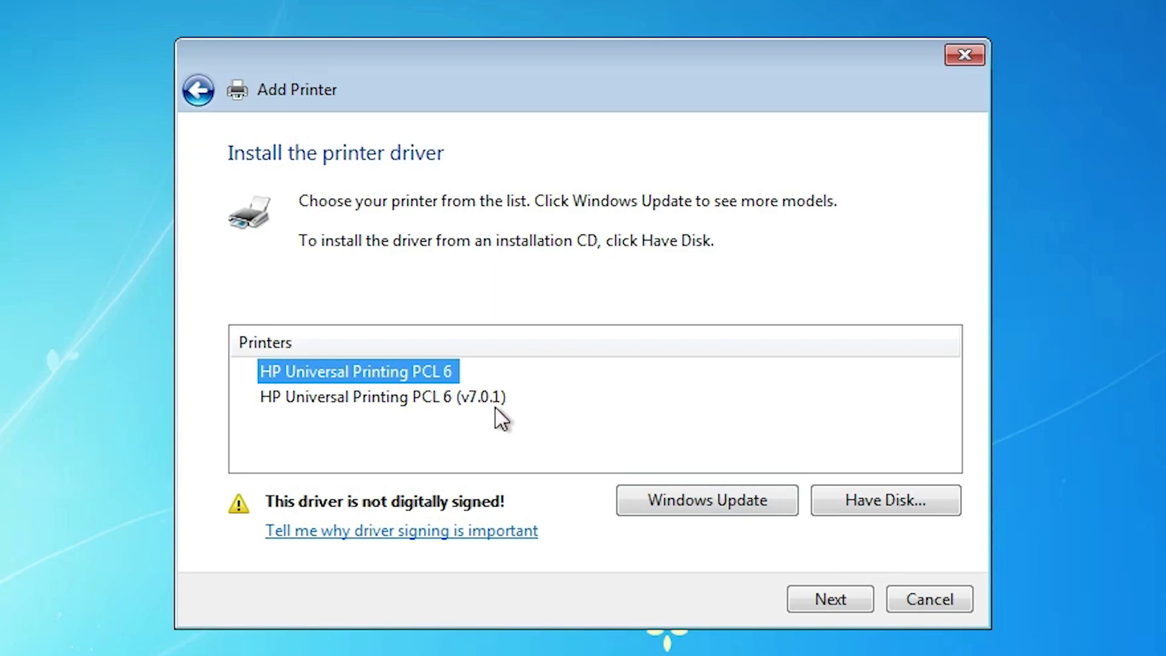
click(486, 406)
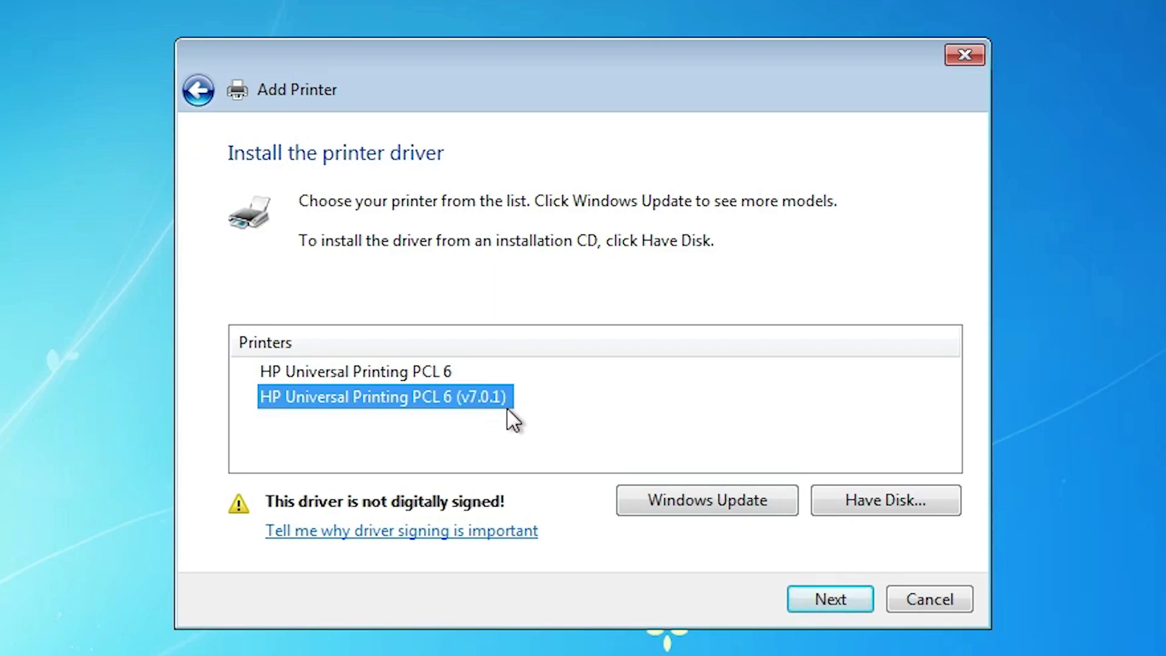
click(410, 379)
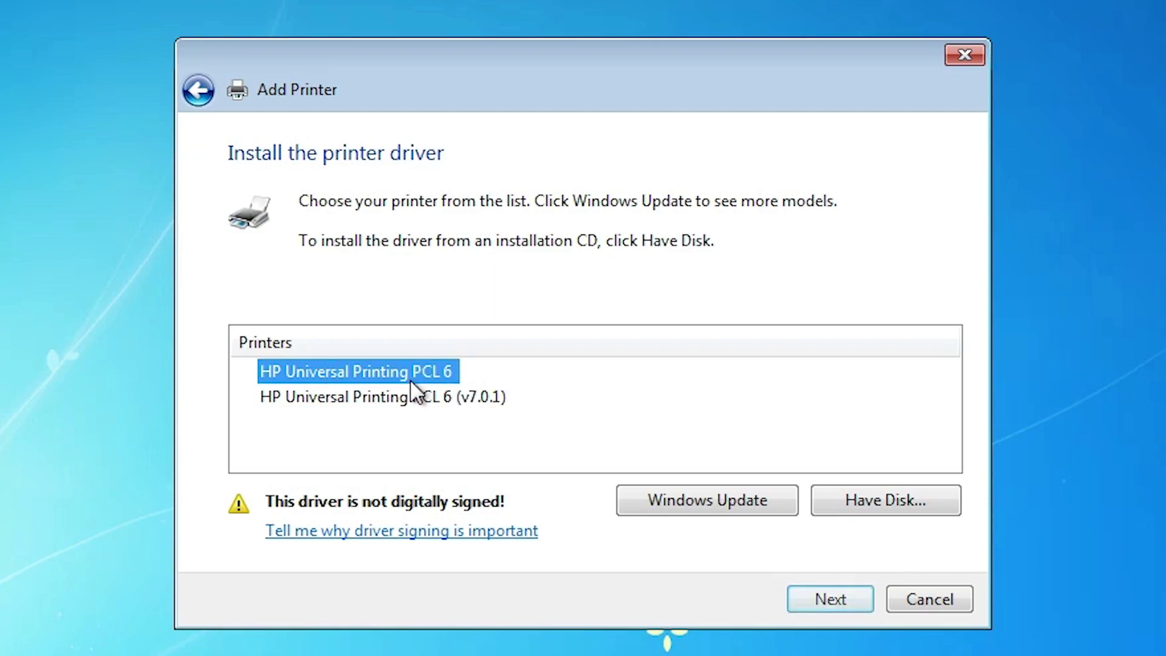
click(416, 404)
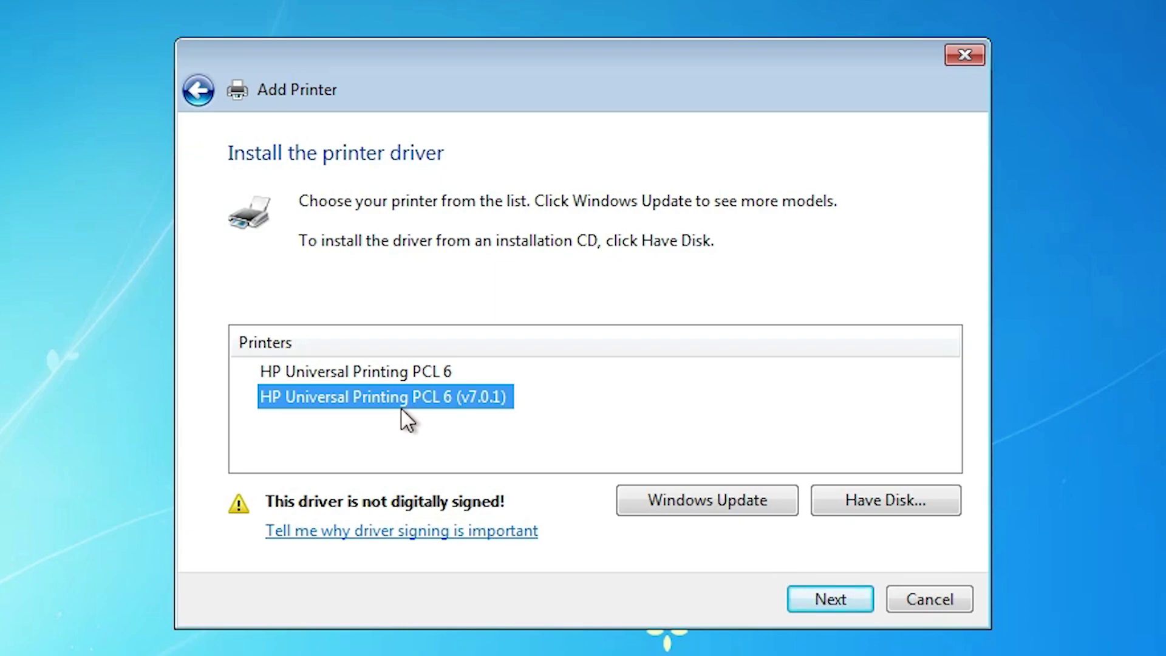
click(851, 603)
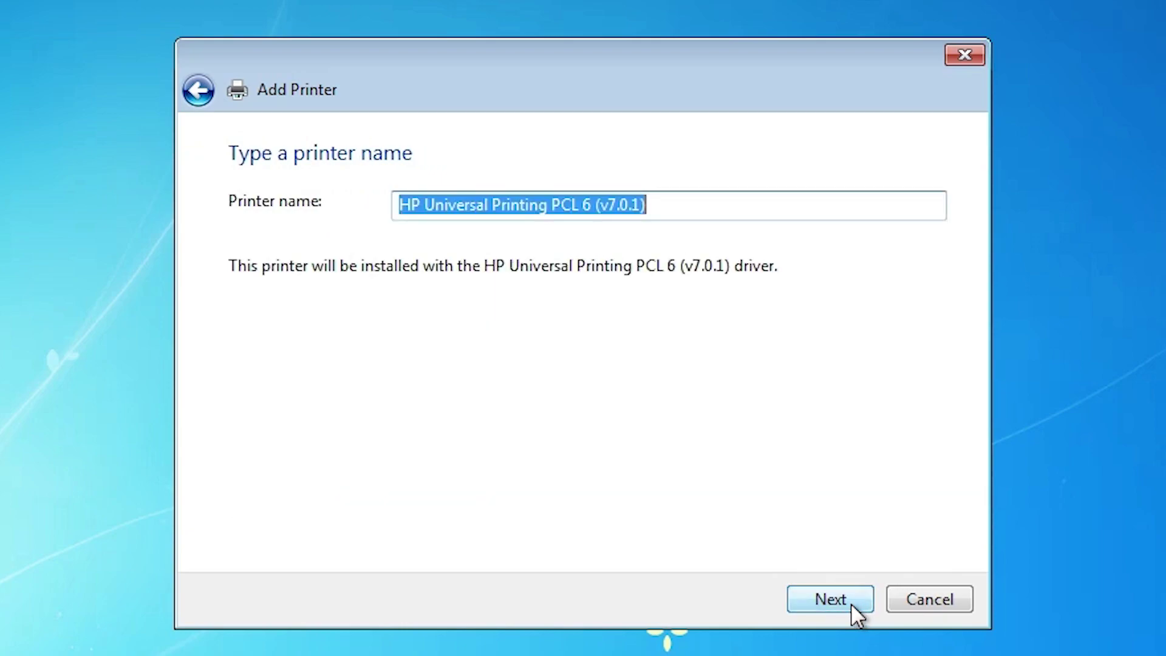
click(851, 604)
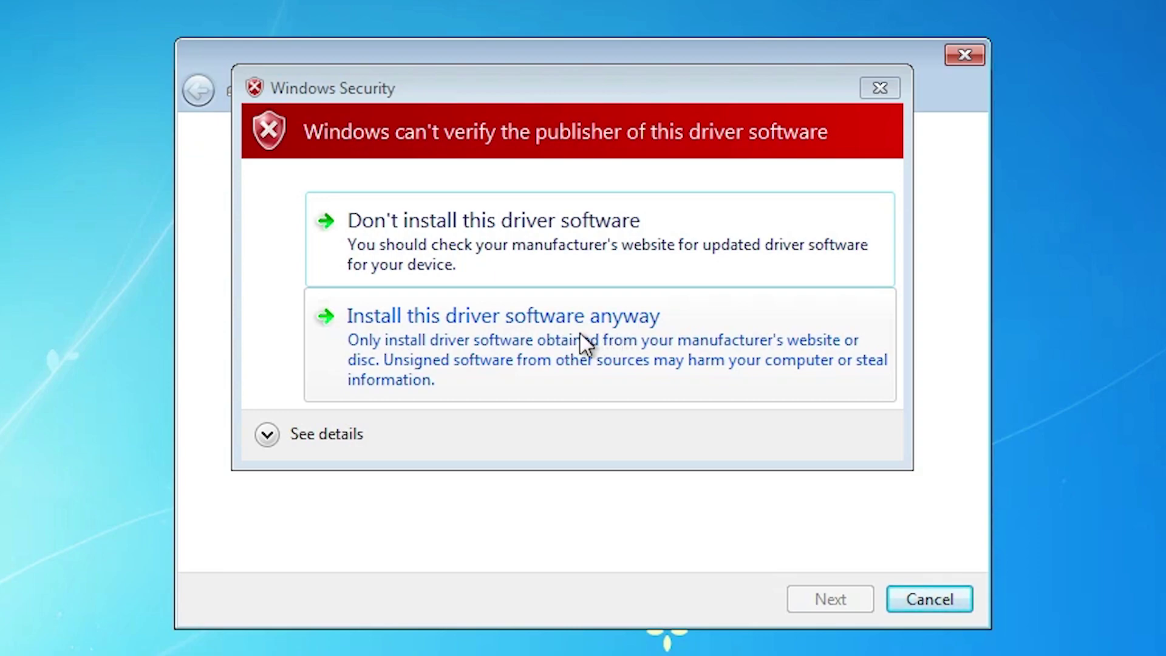
Install the unverified driver anyway and leave the printer unshared.
click(355, 358)
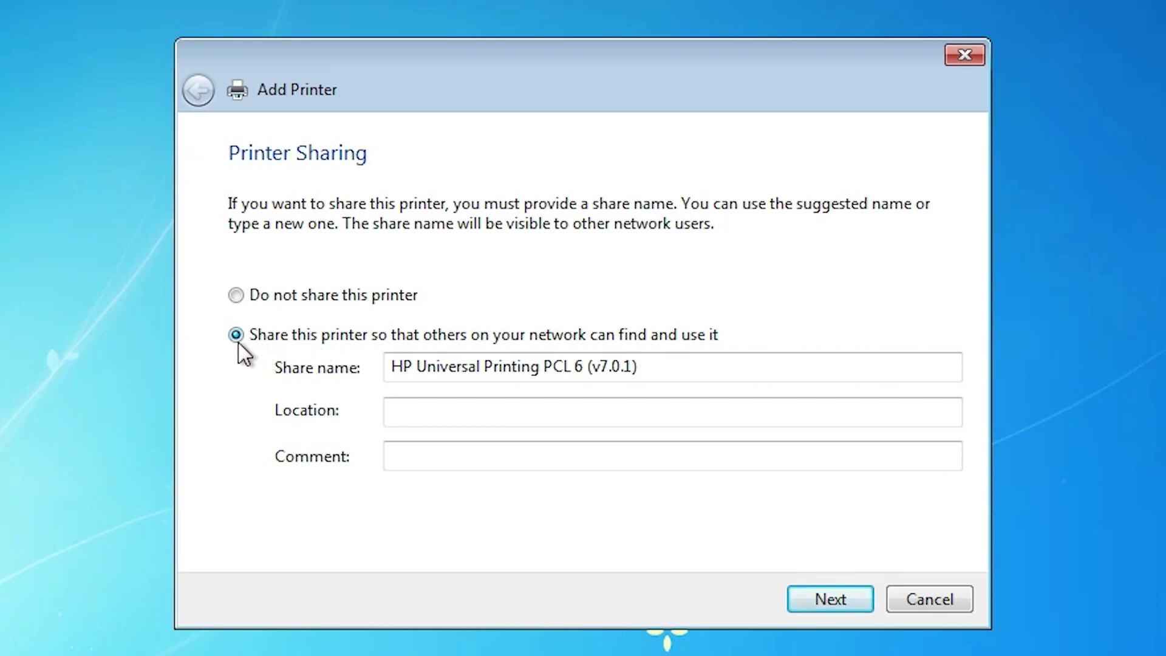
click(237, 297)
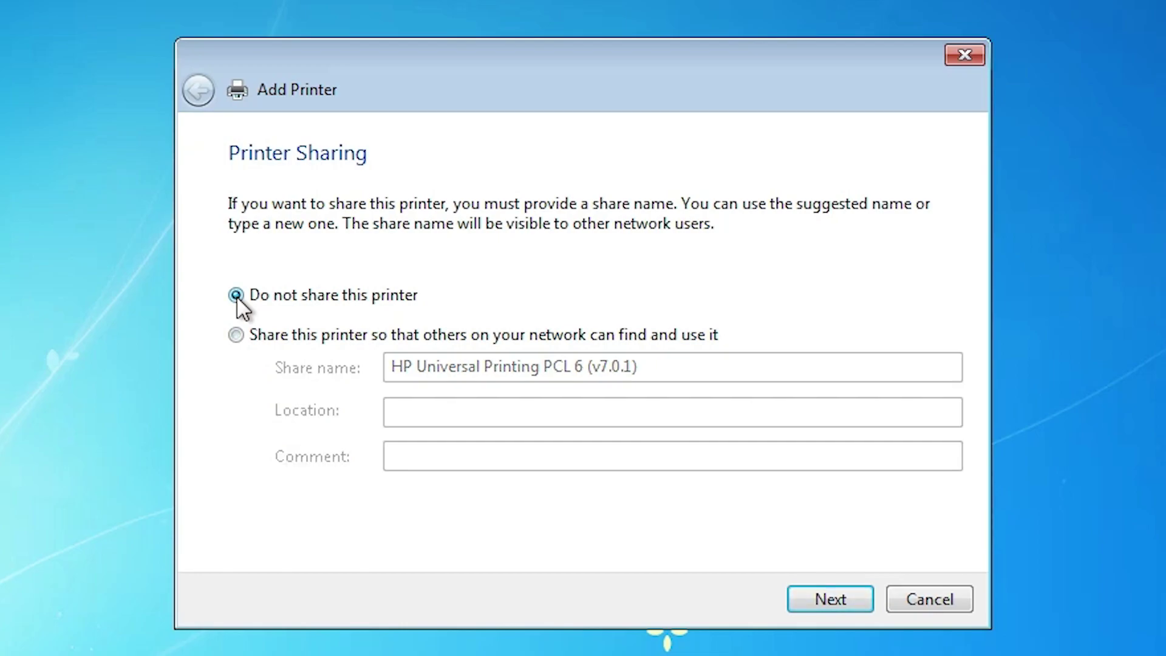
click(832, 599)
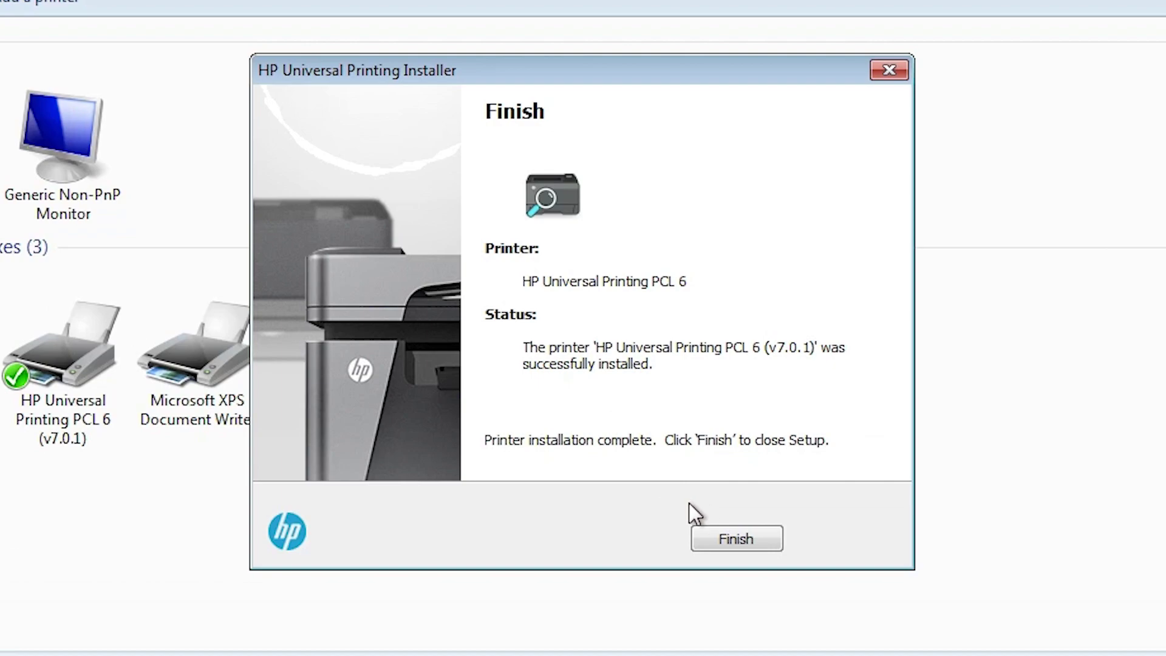
Click Finish on the HP installer's success screen.
click(753, 544)
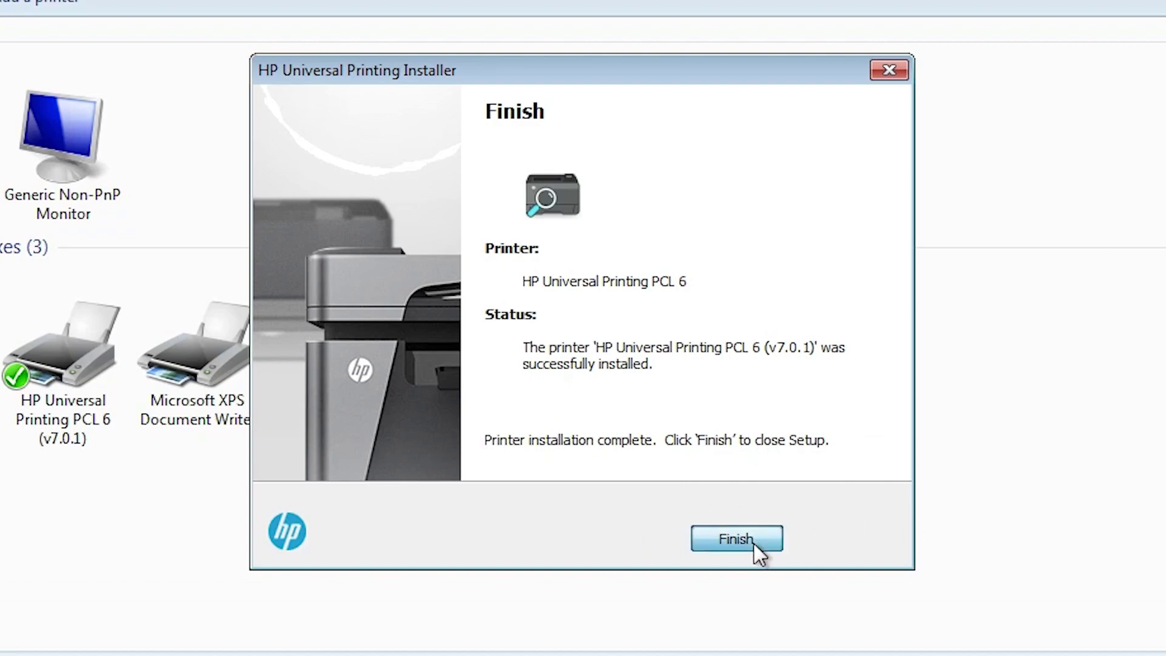